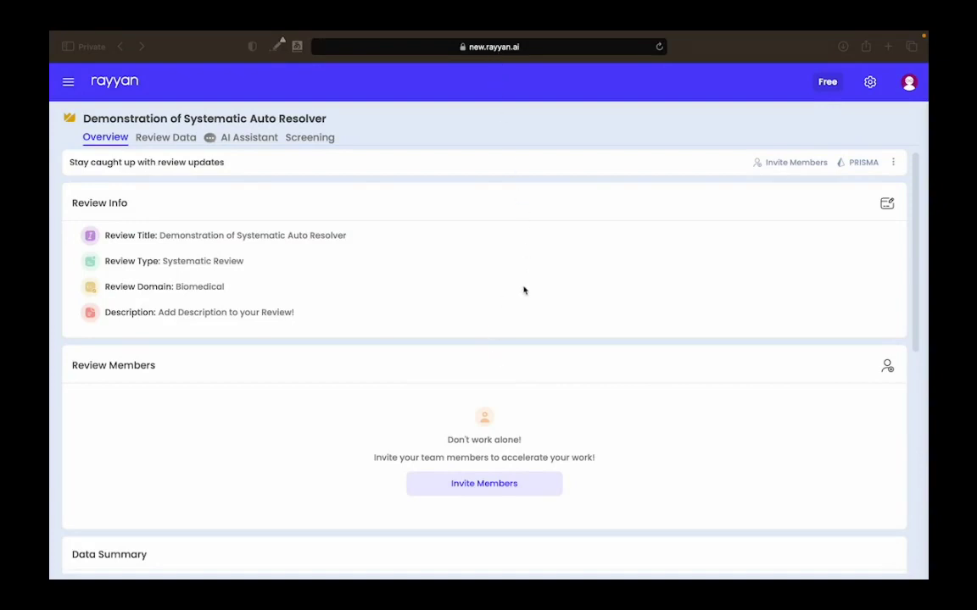
# Run duplicate detection on all imported references in the review data and acknowledge the request.
pyautogui.click(161, 137)
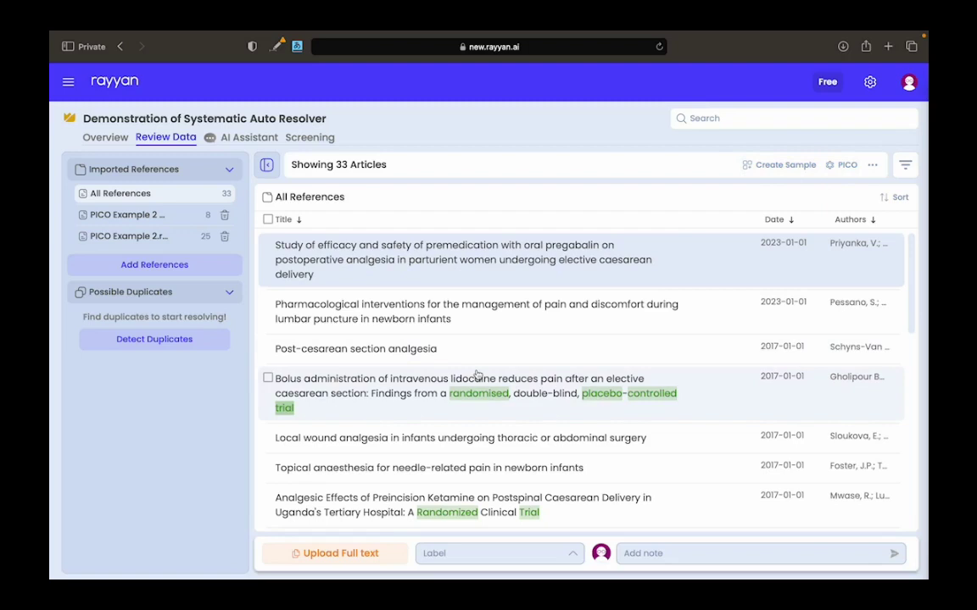
pyautogui.click(150, 339)
pyautogui.click(506, 407)
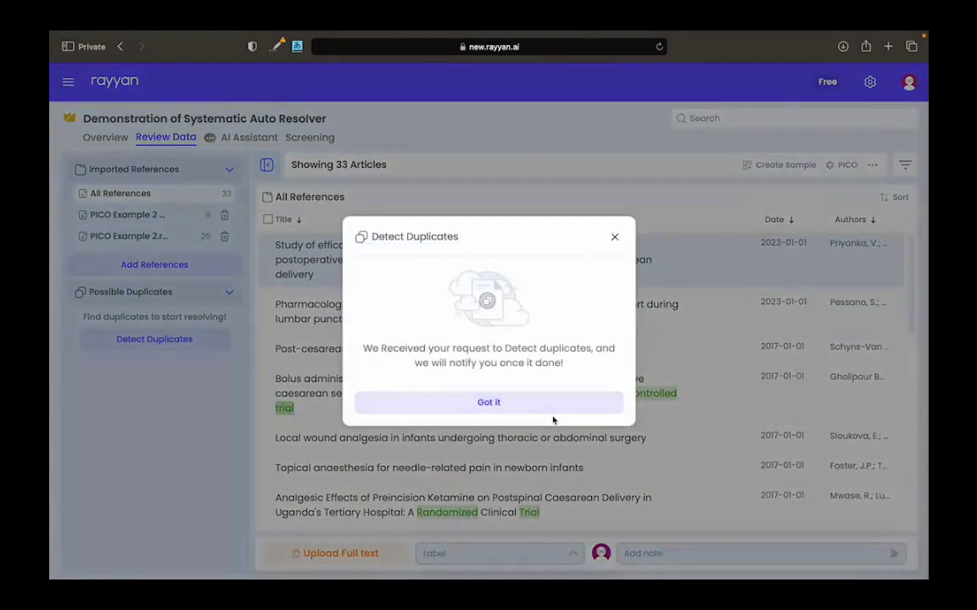
pyautogui.click(506, 404)
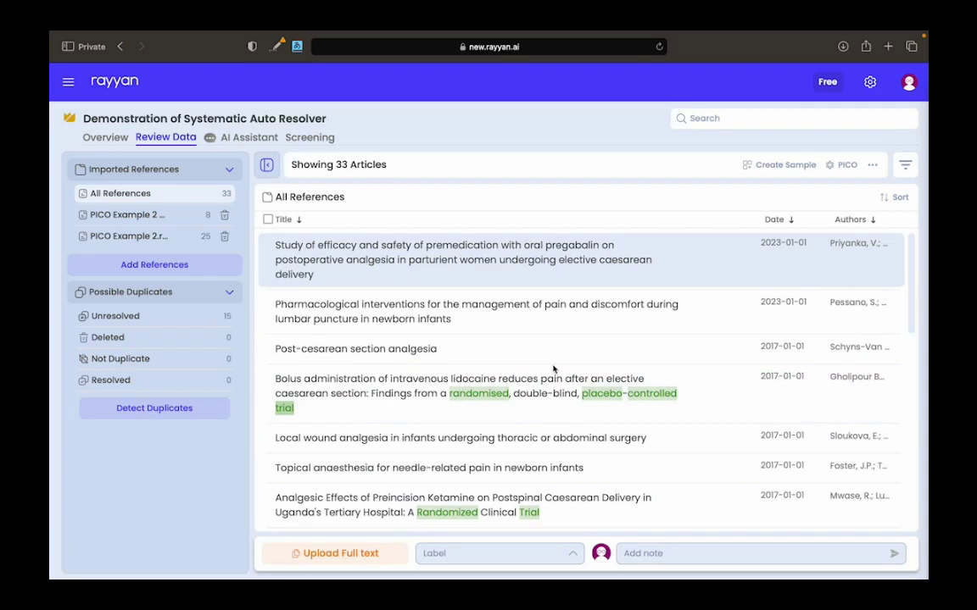
# Look through the unresolved duplicates, compare the first pair's details, and keep the left article for the first two duplicate pairs.
pyautogui.click(133, 319)
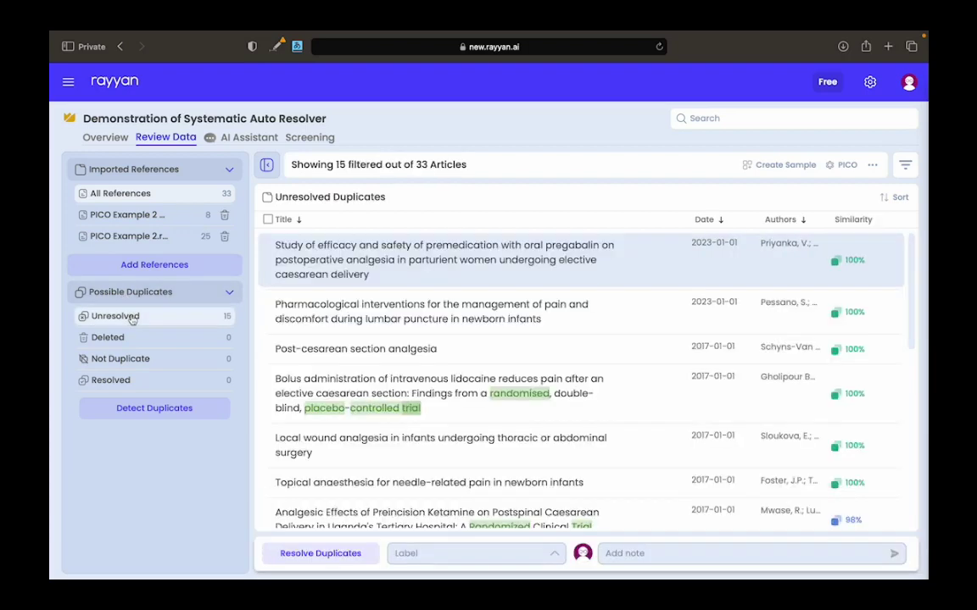
pyautogui.scroll(-2, 522, 387)
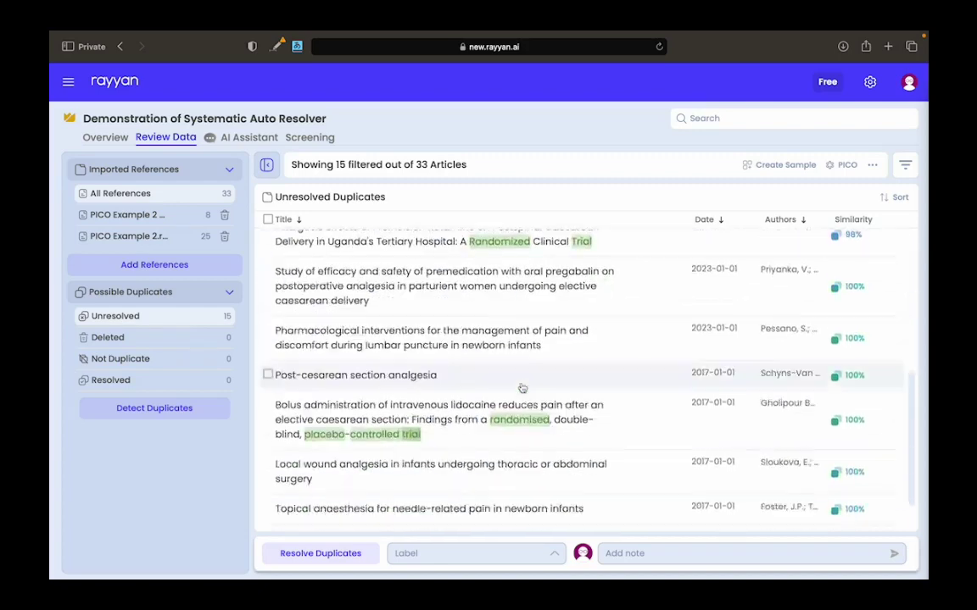
pyautogui.scroll(-2, 522, 387)
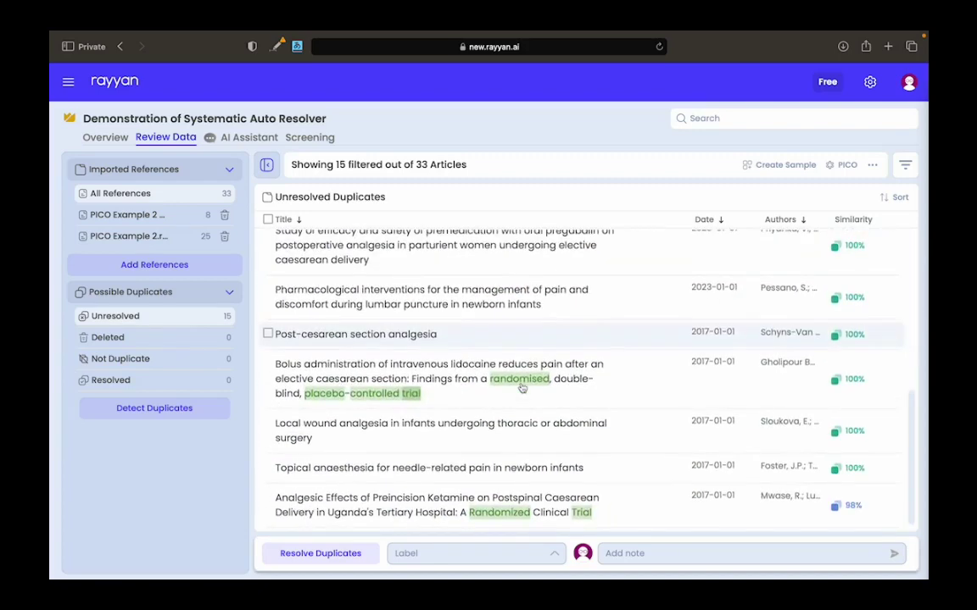
pyautogui.scroll(2, 588, 348)
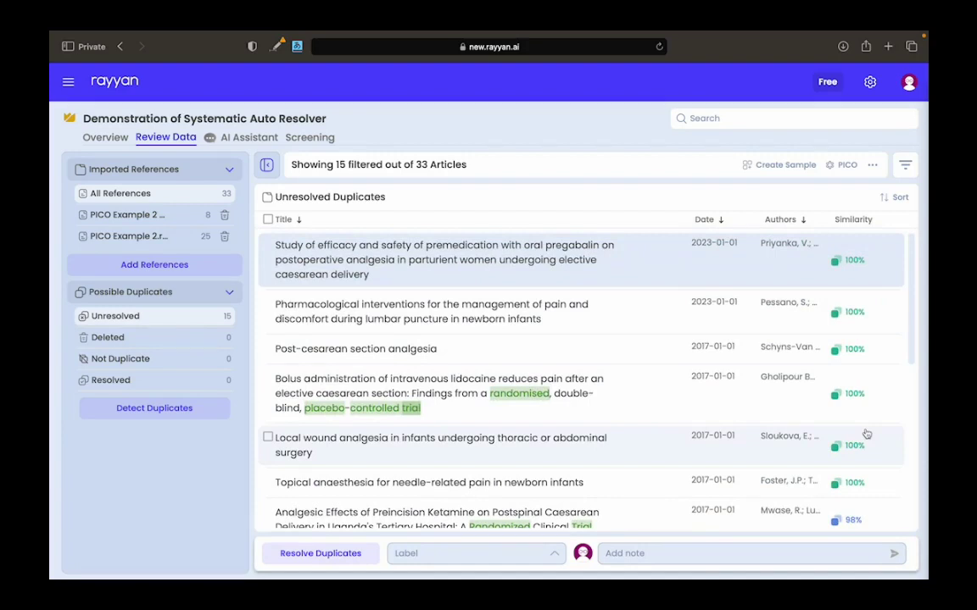
pyautogui.scroll(-5, 866, 434)
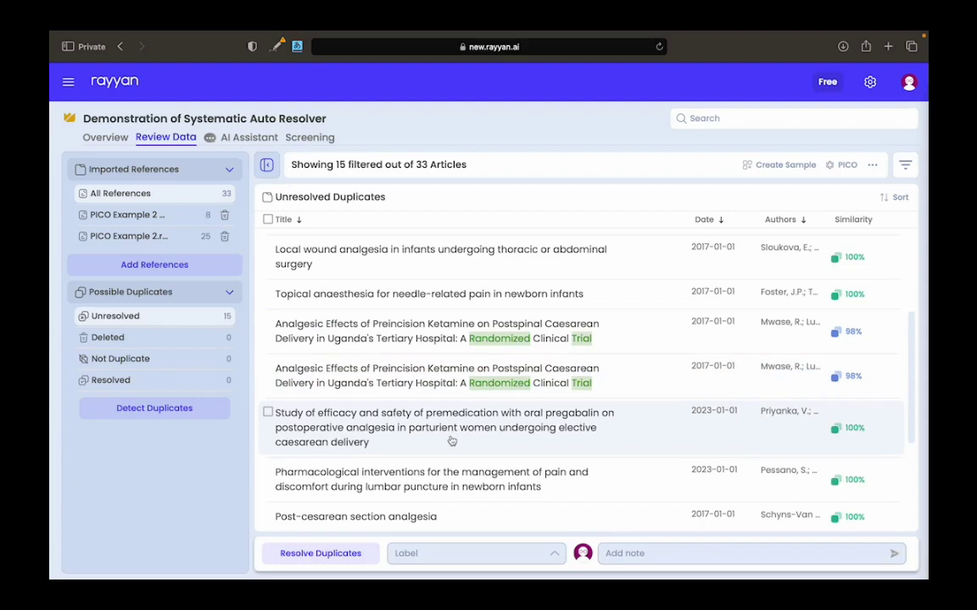
pyautogui.click(342, 556)
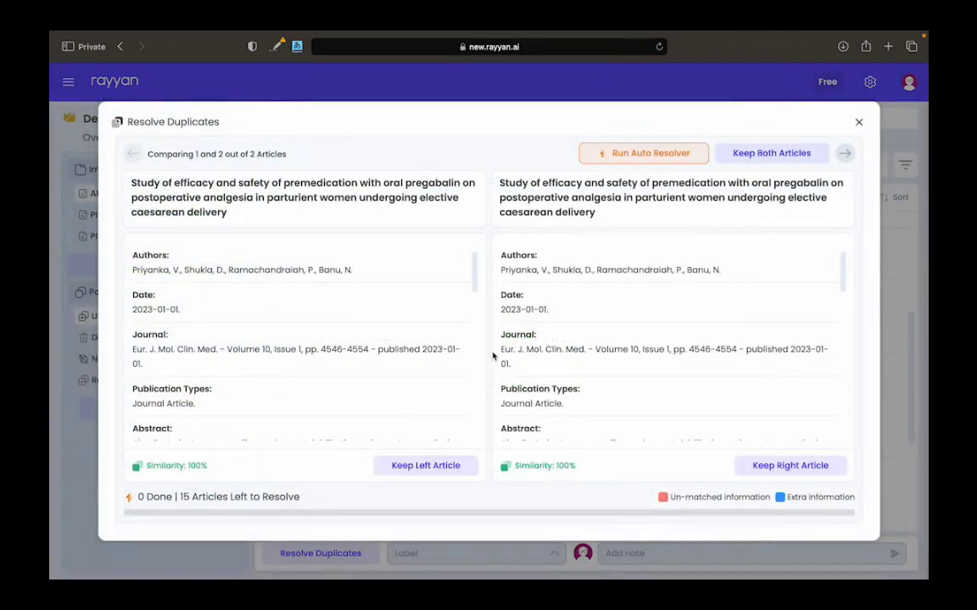
pyautogui.scroll(-10, 397, 375)
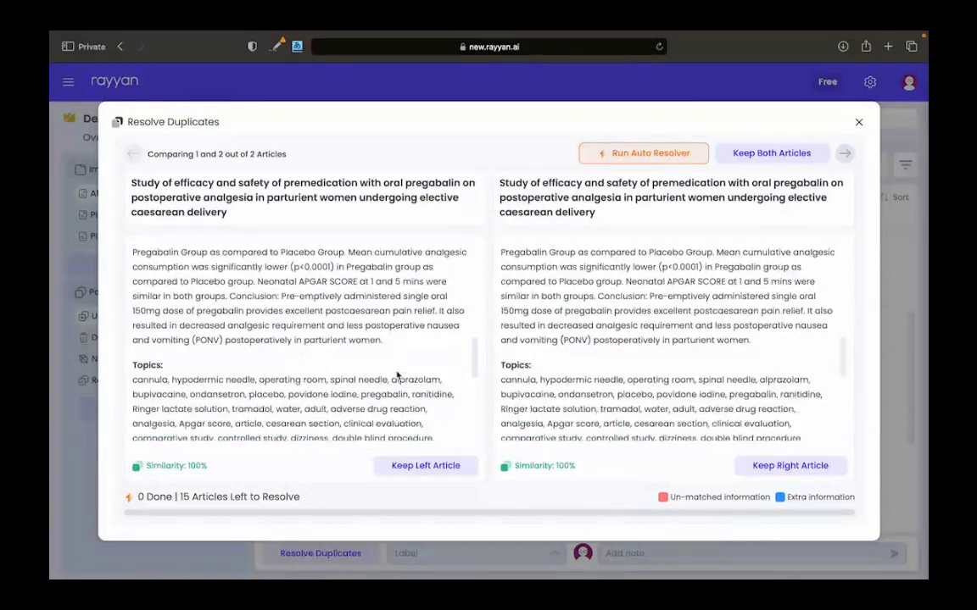
pyautogui.scroll(-10, 397, 375)
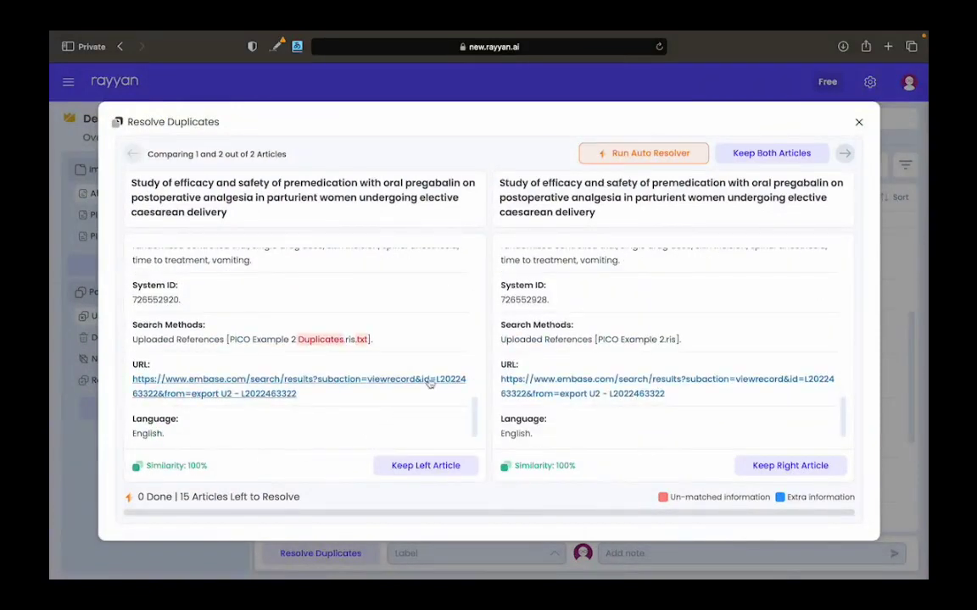
pyautogui.click(436, 466)
pyautogui.click(432, 467)
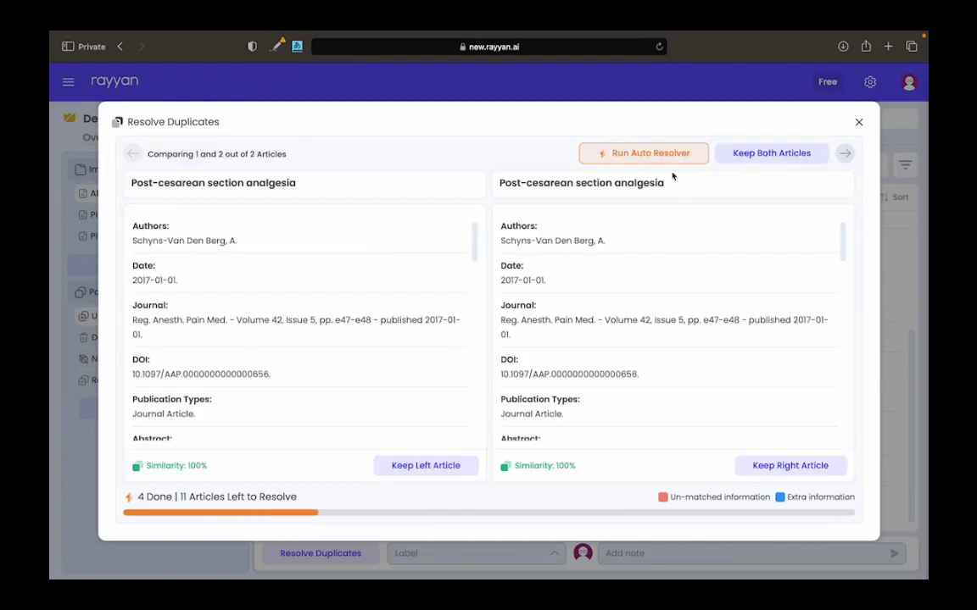
# Auto-resolve the remaining duplicates using only an article similarity percentage of 100%, and confirm the irreversible action.
pyautogui.click(594, 153)
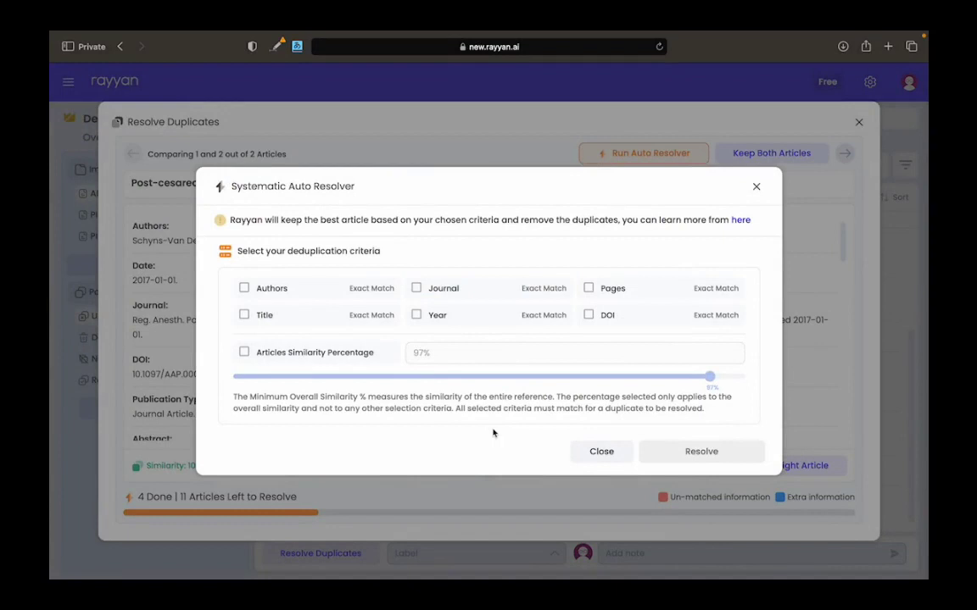
pyautogui.click(315, 355)
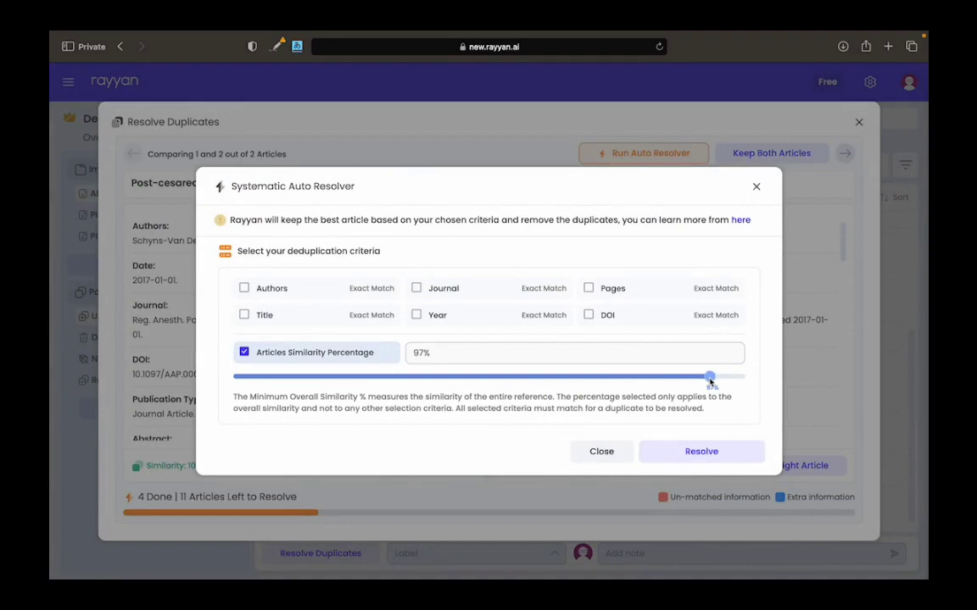
pyautogui.moveTo(708, 377); pyautogui.dragTo(742, 378)
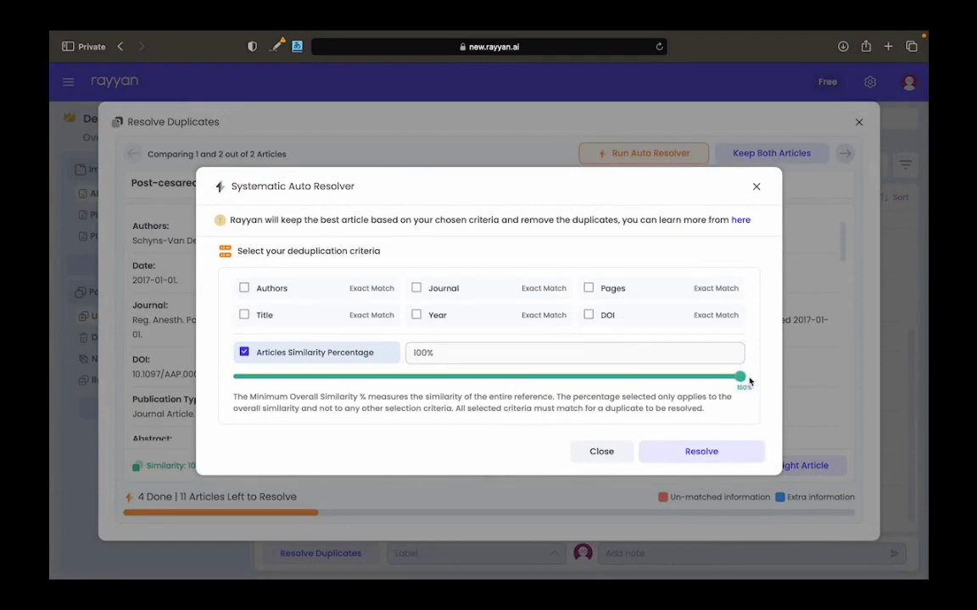
pyautogui.click(703, 452)
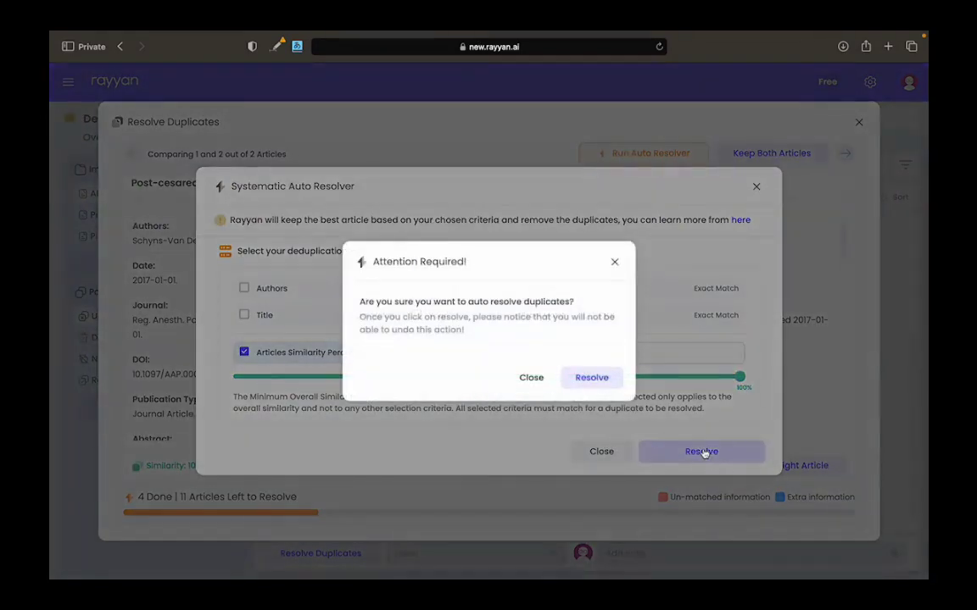
pyautogui.click(591, 377)
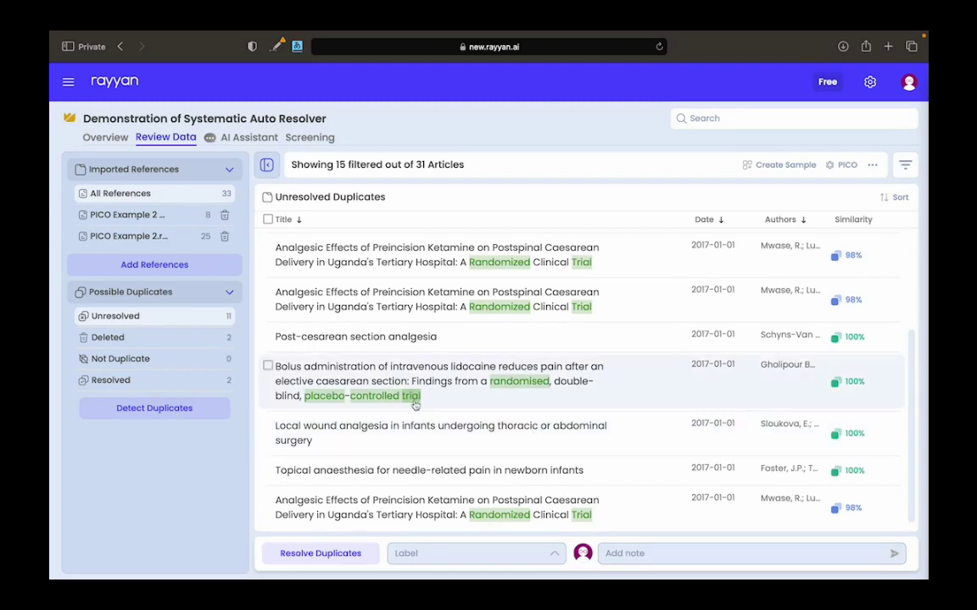
# Check the deleted and resolved duplicates lists and dismiss the auto-resolve request notice.
pyautogui.click(170, 347)
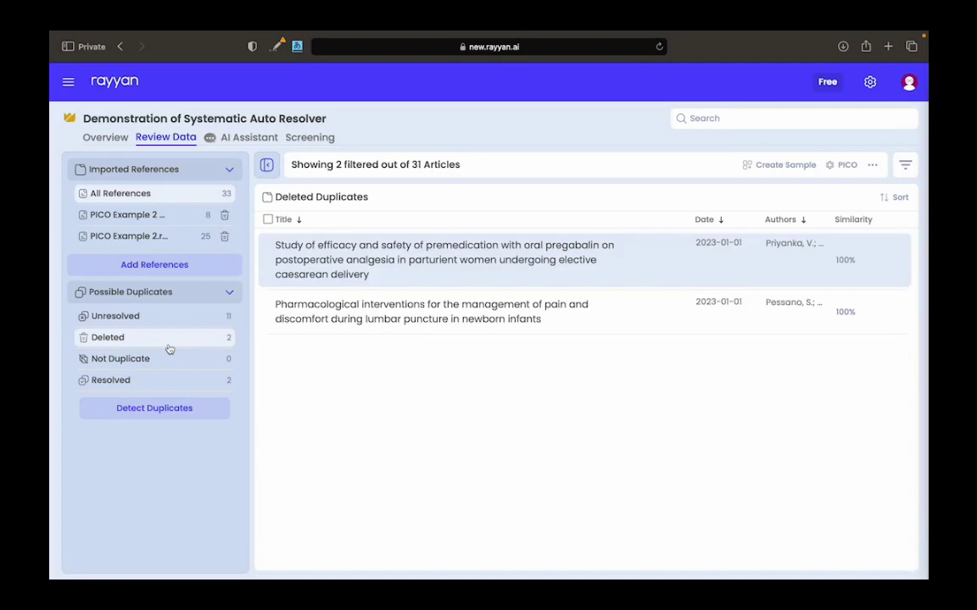
pyautogui.click(175, 386)
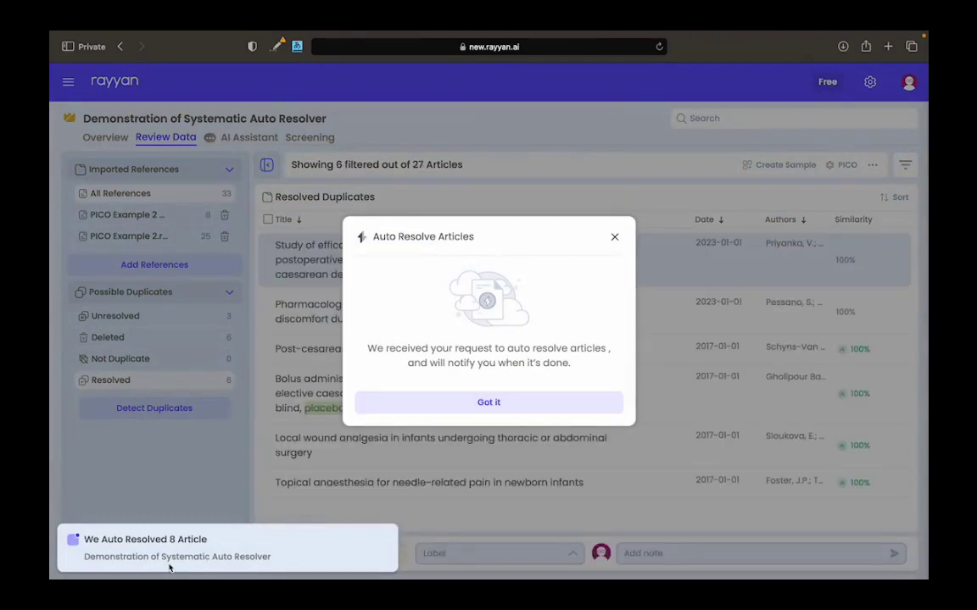
pyautogui.click(541, 406)
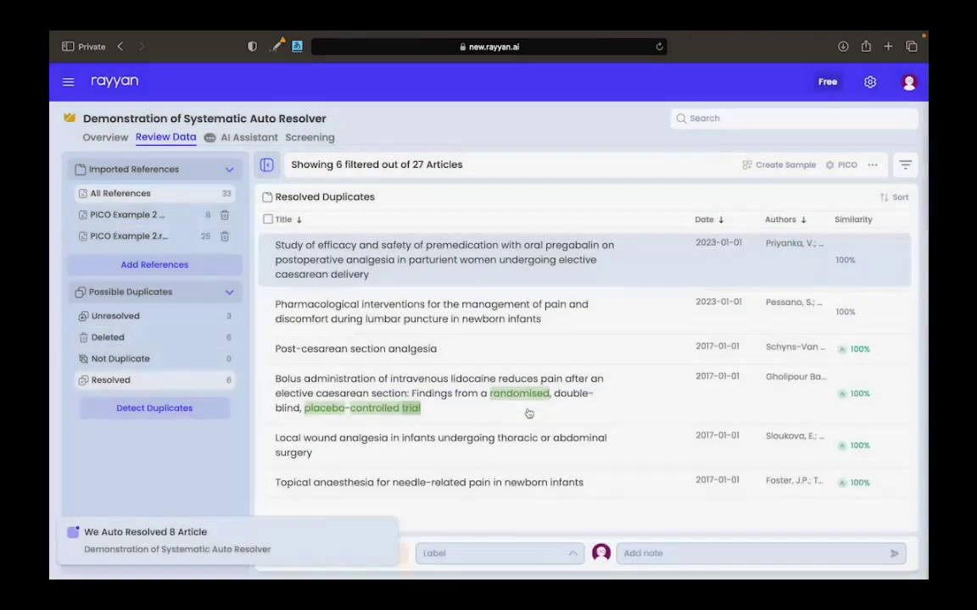
# Compare the first two unresolved copies of the preincision ketamine trial and keep the left article with the fuller abstract.
pyautogui.click(180, 319)
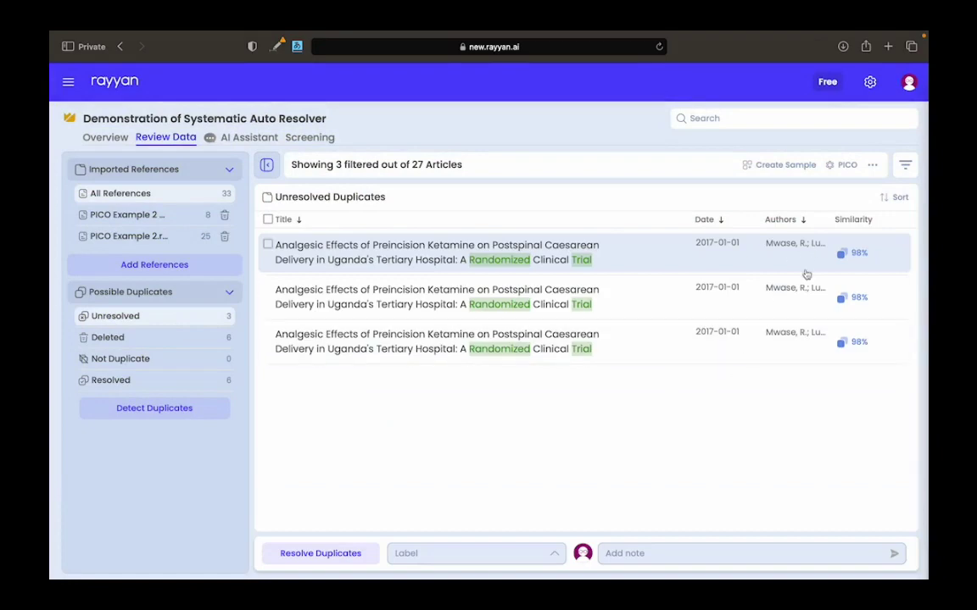
pyautogui.click(329, 559)
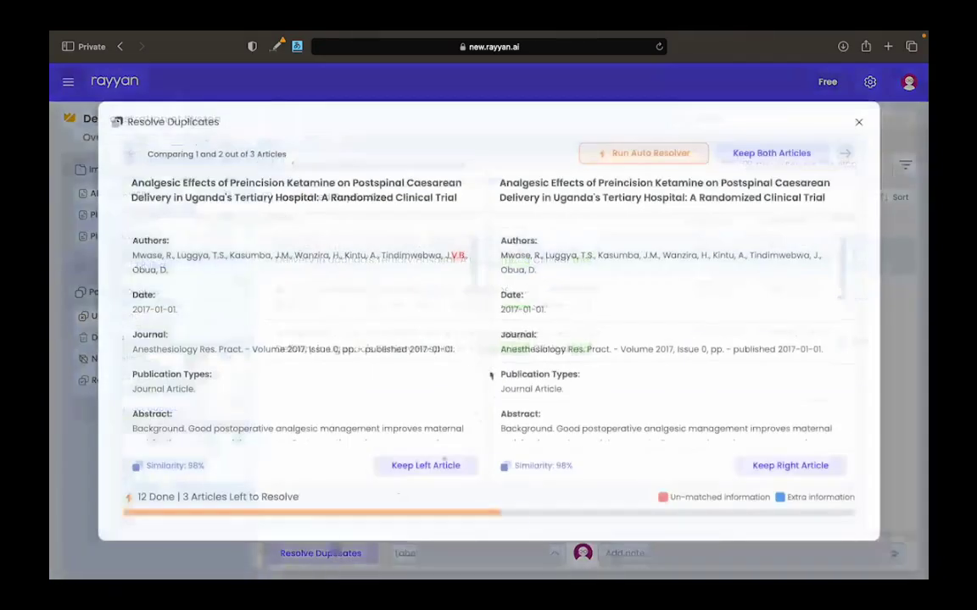
pyautogui.scroll(-10, 381, 390)
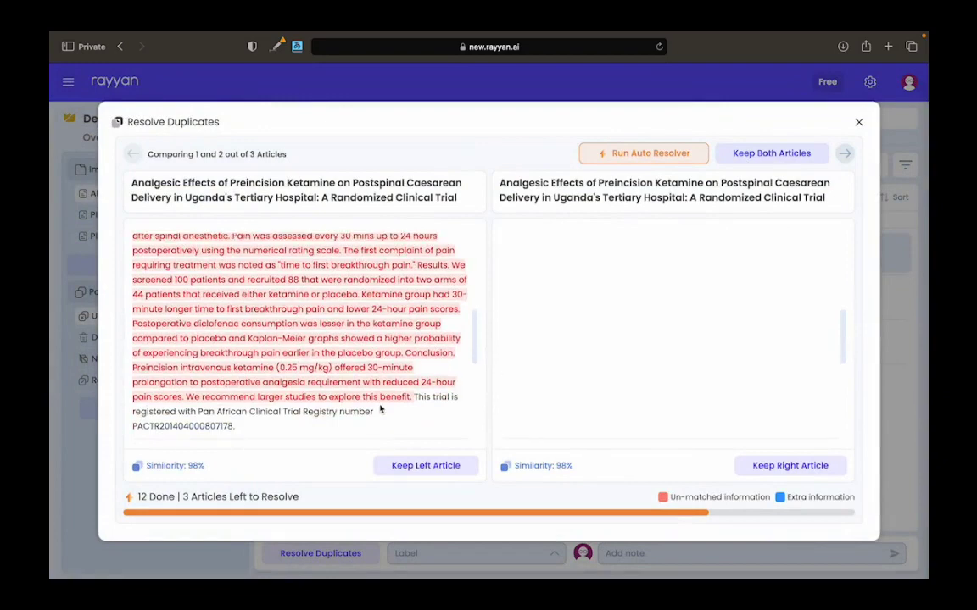
pyautogui.scroll(1, 652, 271)
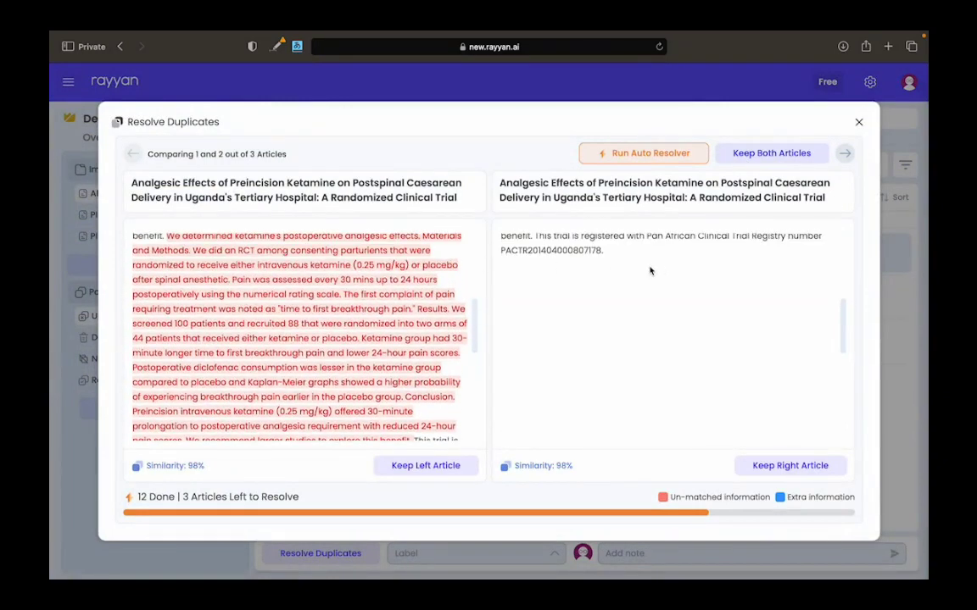
pyautogui.click(426, 465)
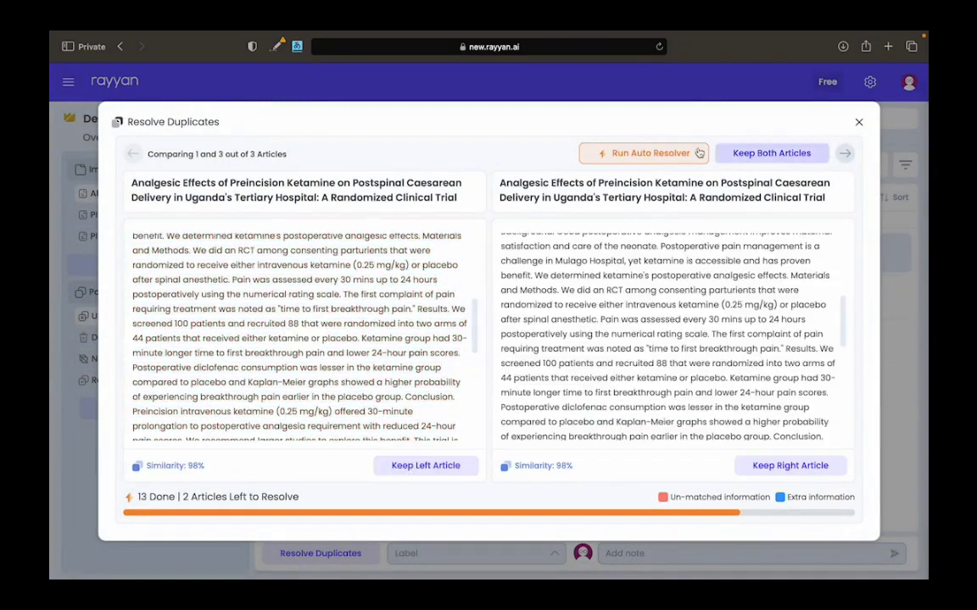
# Auto-resolve the remaining ketamine trial duplicates by exact match on Authors, Title, Year and Journal, confirming and acknowledging the request.
pyautogui.click(650, 152)
pyautogui.click(330, 317)
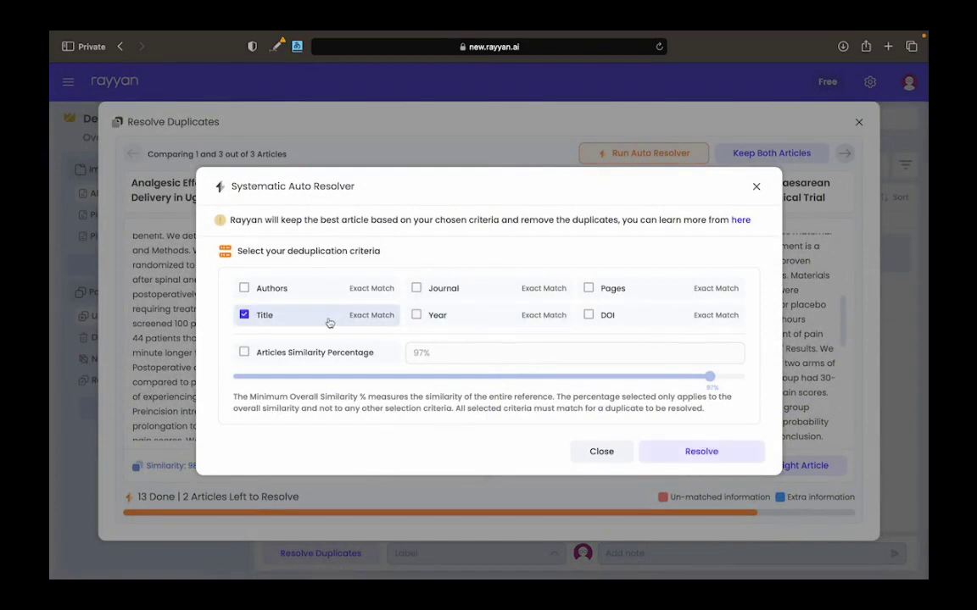
pyautogui.click(316, 292)
pyautogui.click(425, 320)
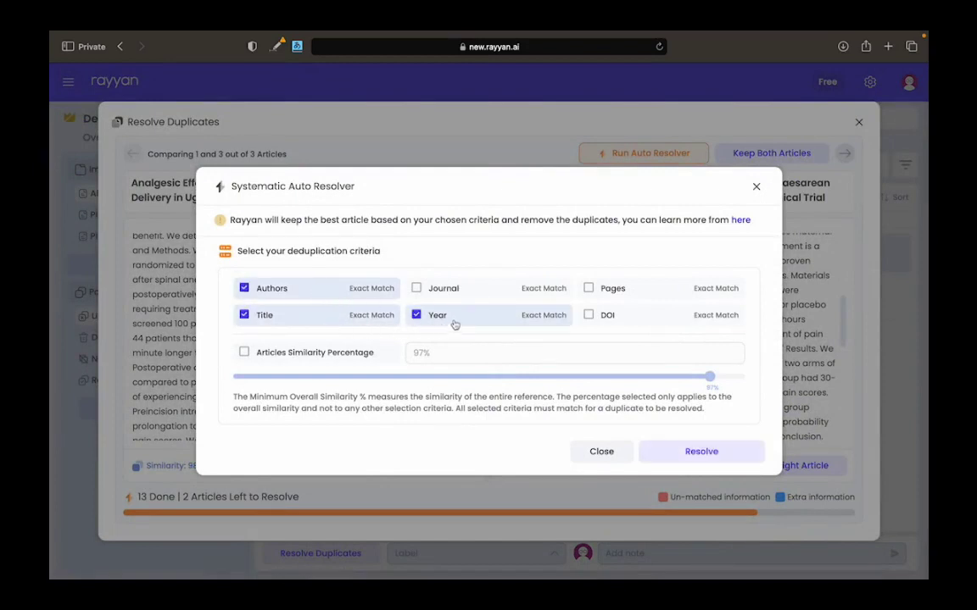
pyautogui.click(449, 290)
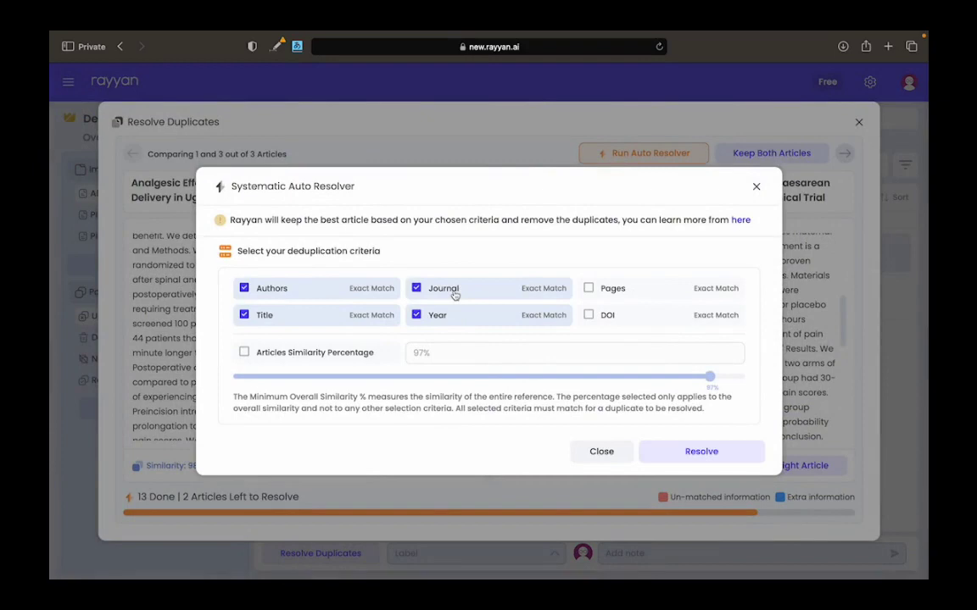
pyautogui.click(680, 455)
pyautogui.click(589, 378)
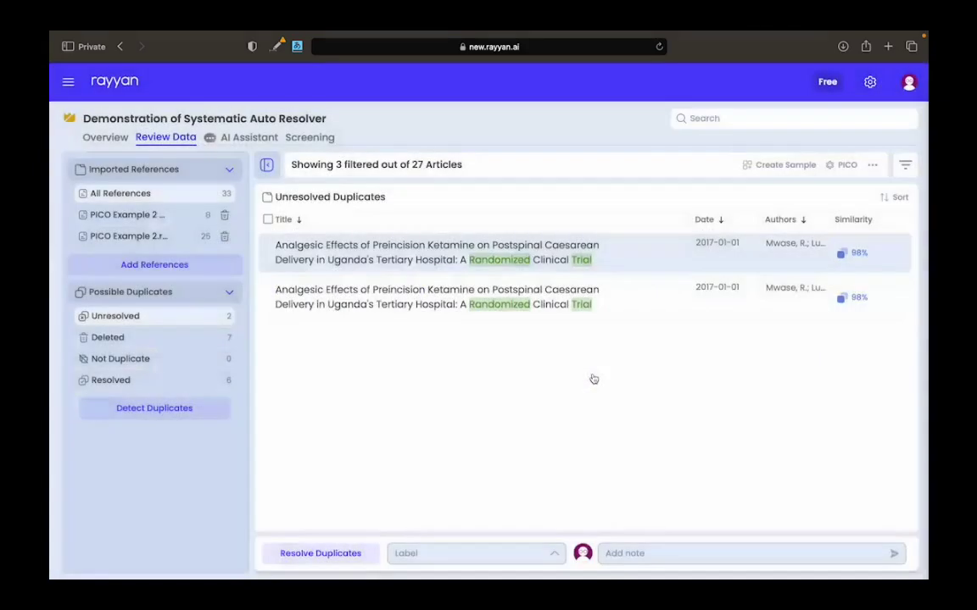
pyautogui.click(569, 394)
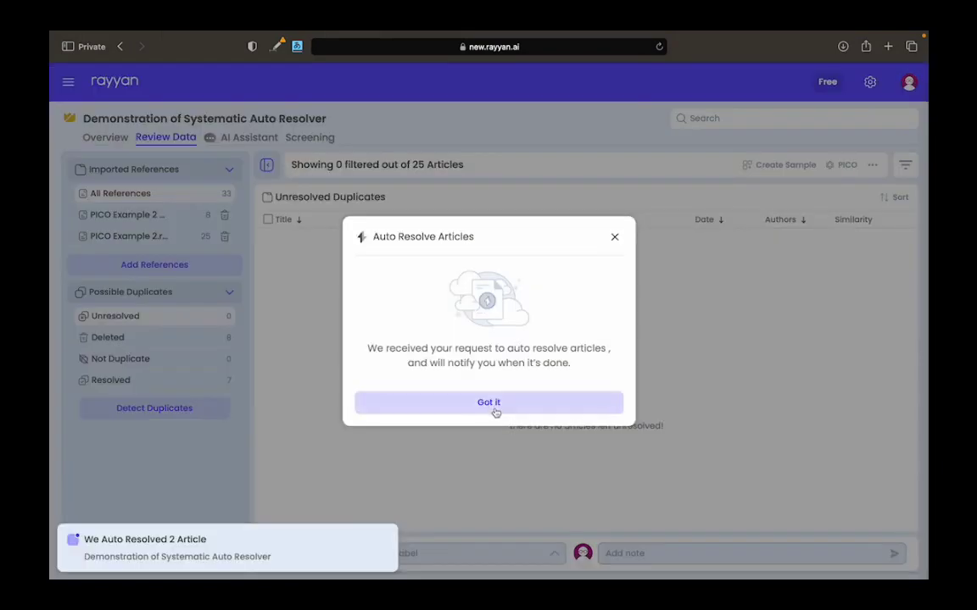
pyautogui.click(496, 405)
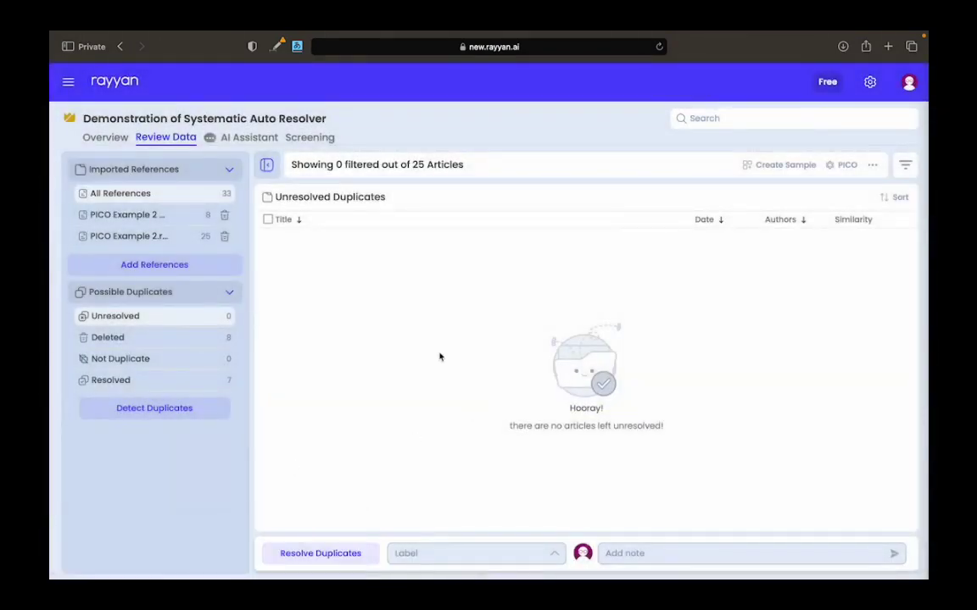
# List the resolved duplicates and view the export options with only the filtered references chosen, without exporting.
pyautogui.click(128, 382)
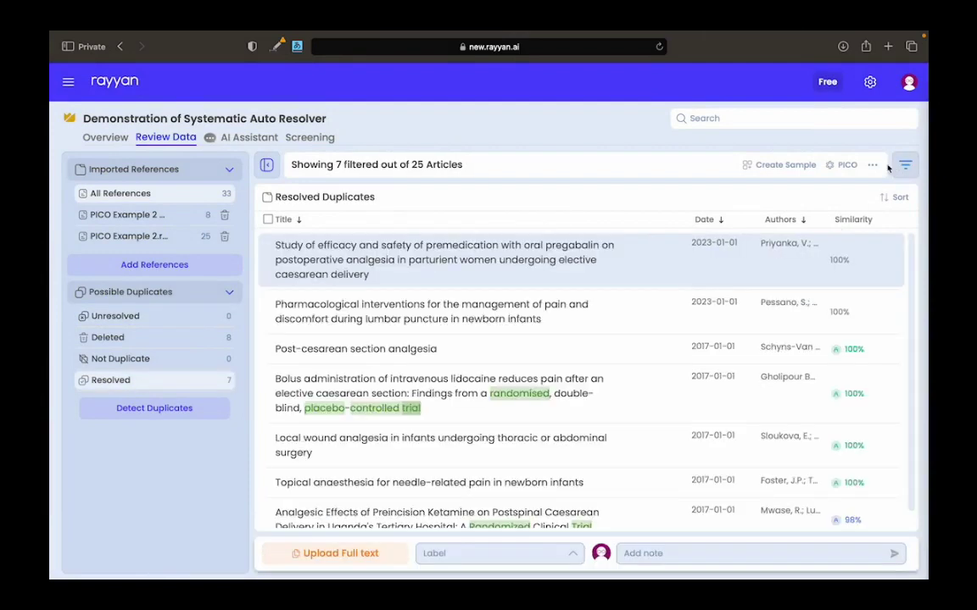
pyautogui.click(872, 165)
pyautogui.press('Escape')
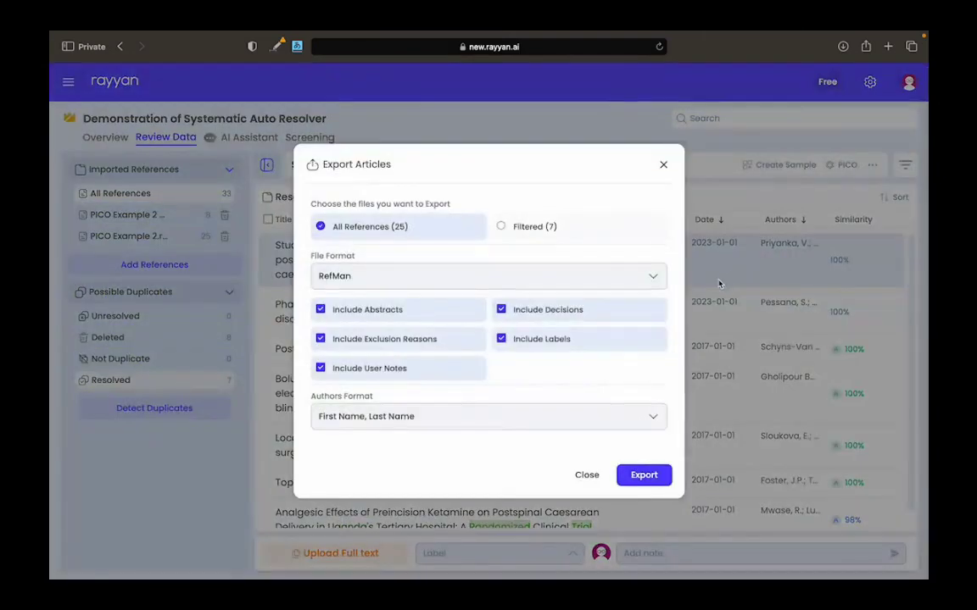
pyautogui.click(562, 227)
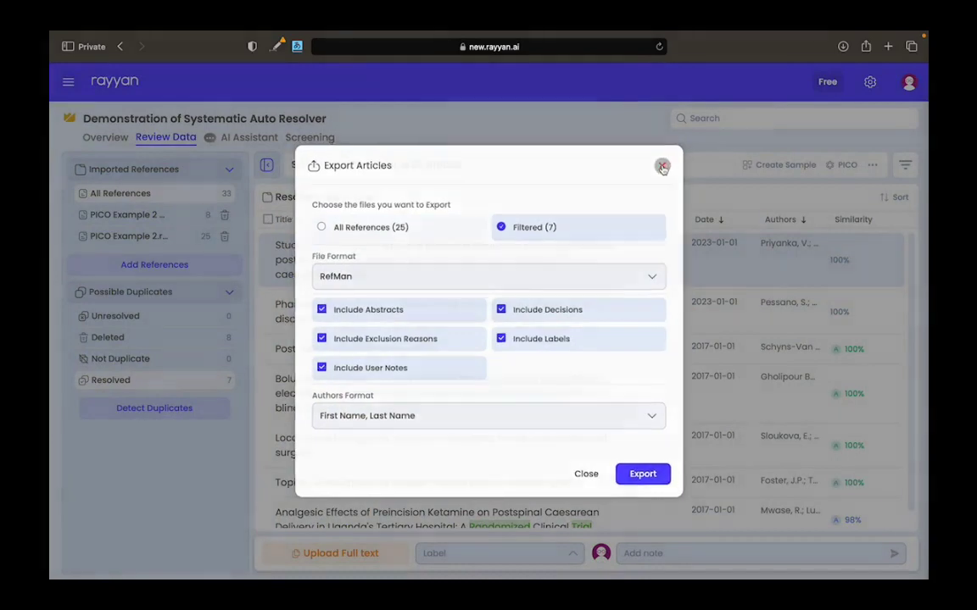
pyautogui.click(663, 166)
# Check the deleted and unresolved duplicates lists and go to the review's screening page.
pyautogui.click(175, 344)
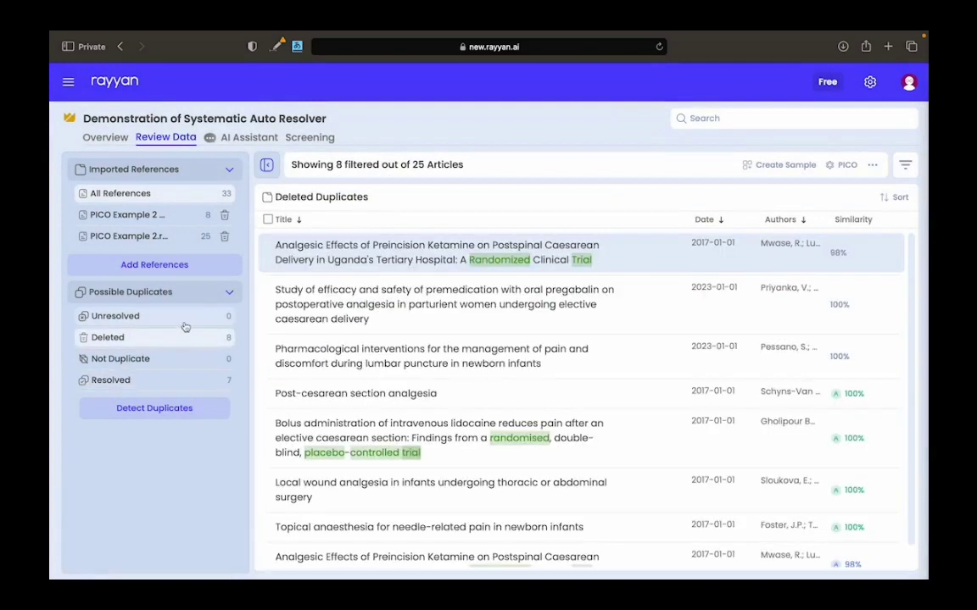
pyautogui.click(153, 316)
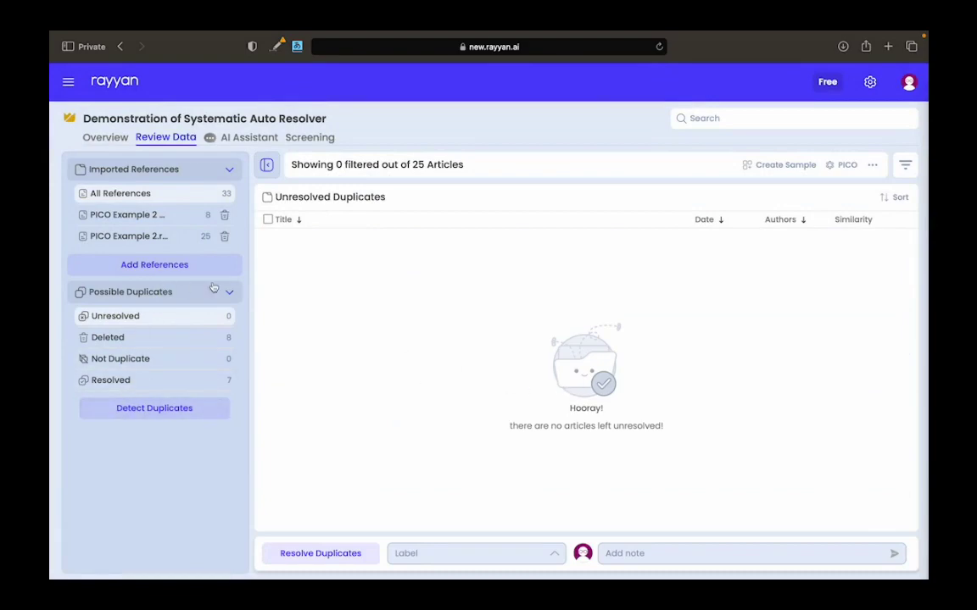
pyautogui.click(312, 139)
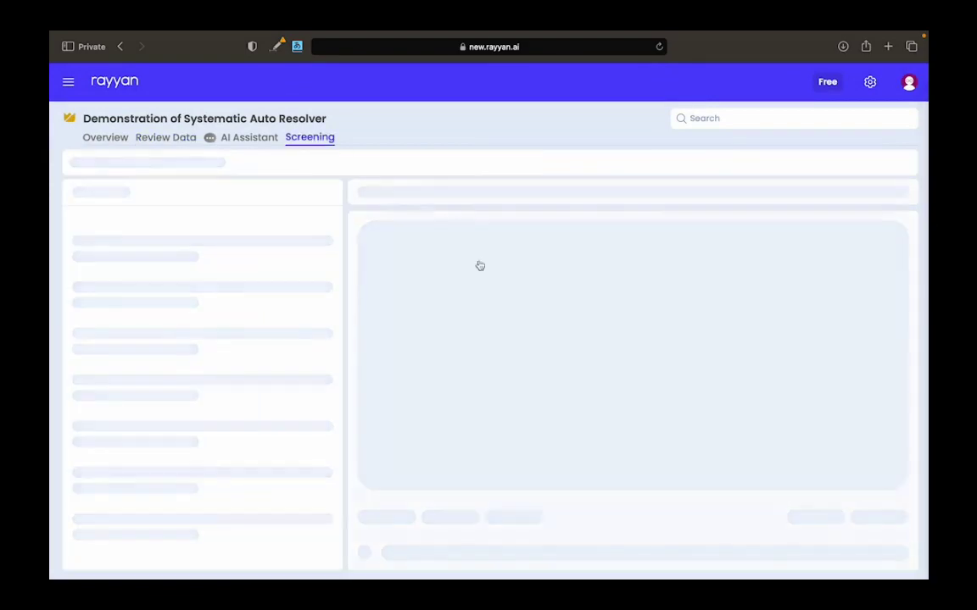